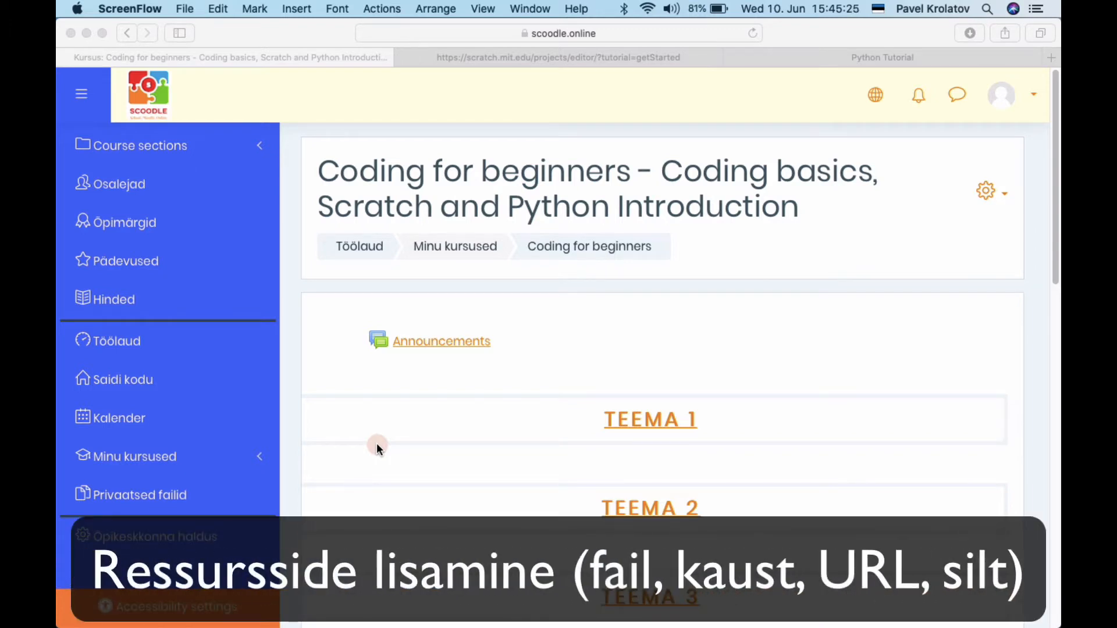
Step: Turn on editing mode for the "Coding for beginners" course
scroll(377, 448, down, 2)
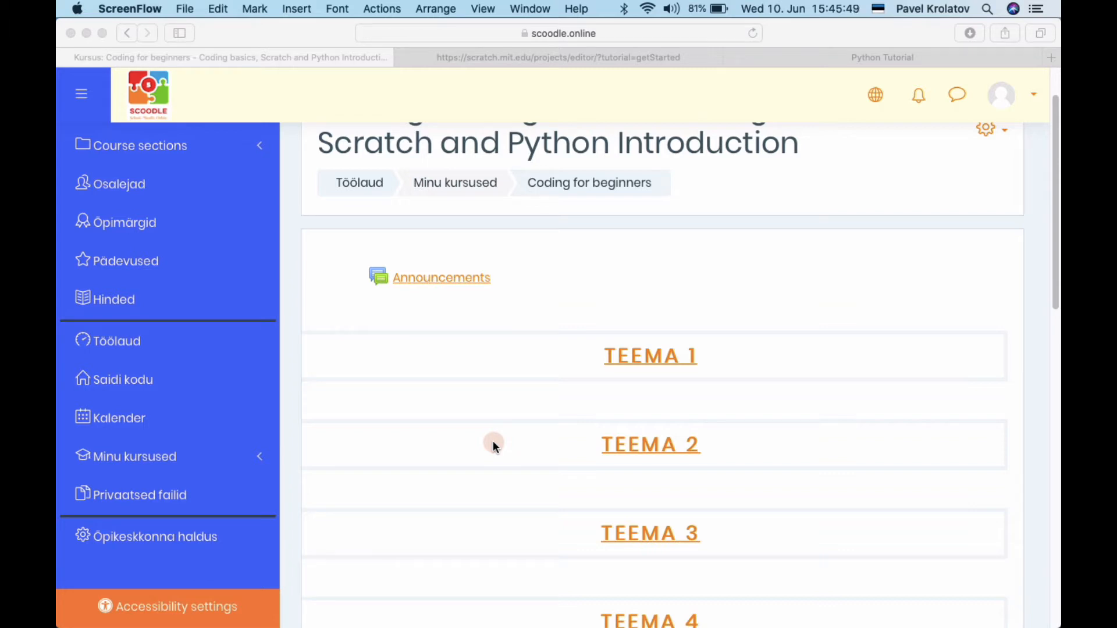
scroll(493, 445, up, 2)
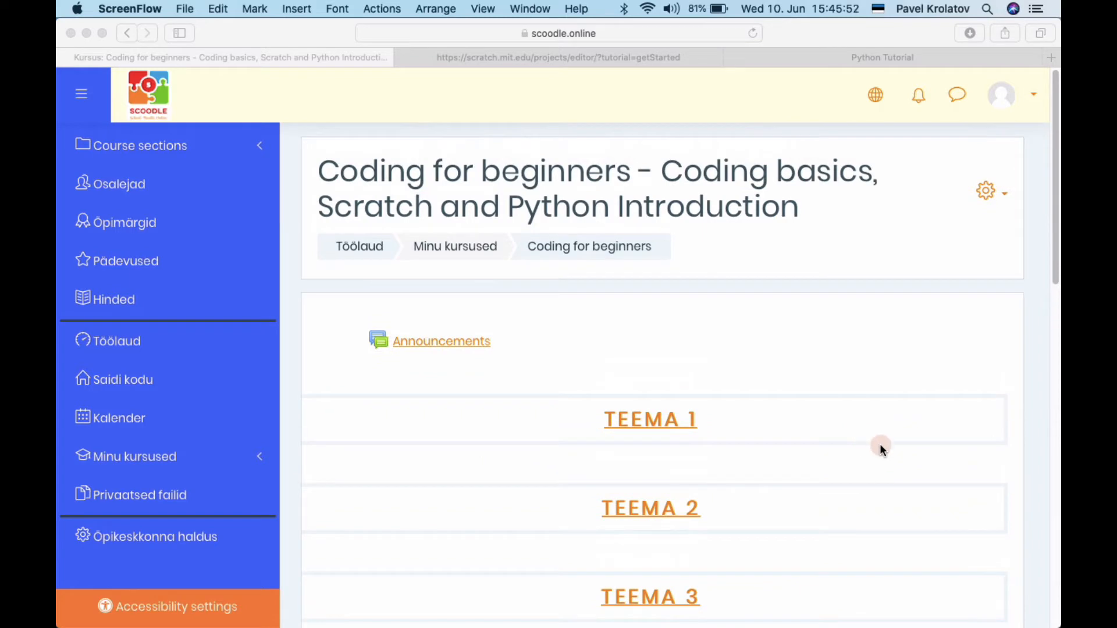
click(995, 193)
click(995, 193)
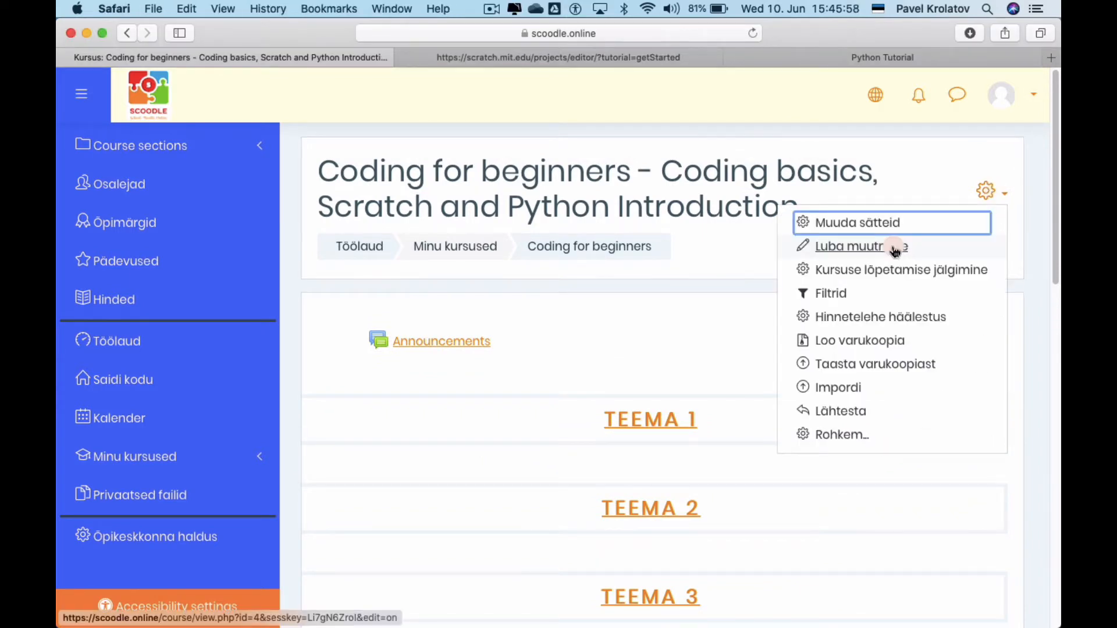
click(893, 249)
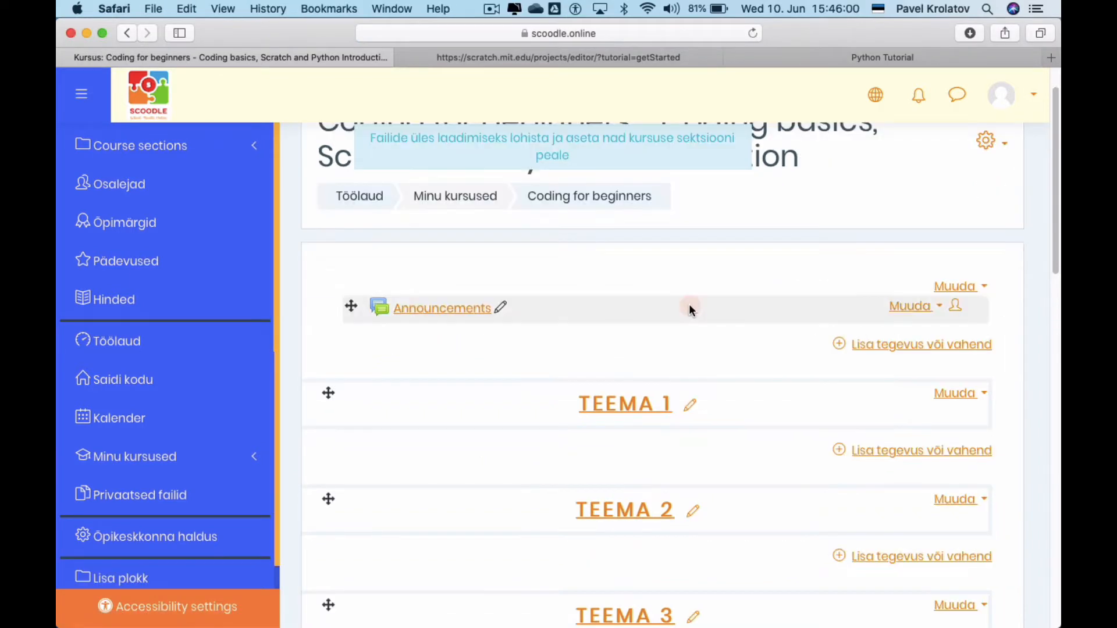
Step: Add a folder (Kaust) resource to the course's general section and name it "Coding basics"
click(899, 349)
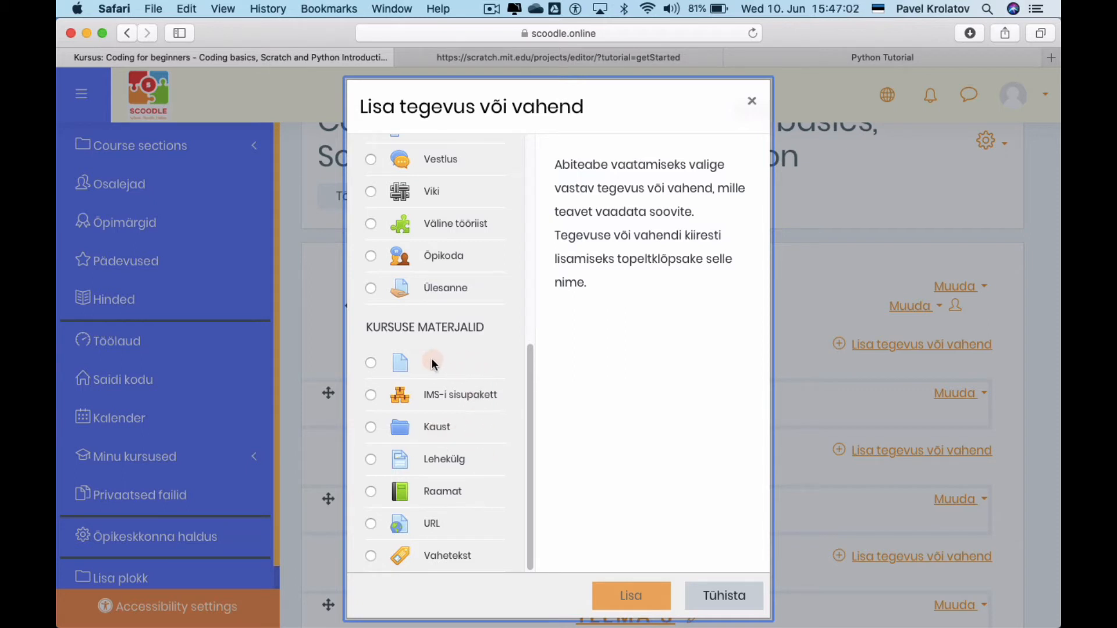
double_click(433, 426)
click(585, 411)
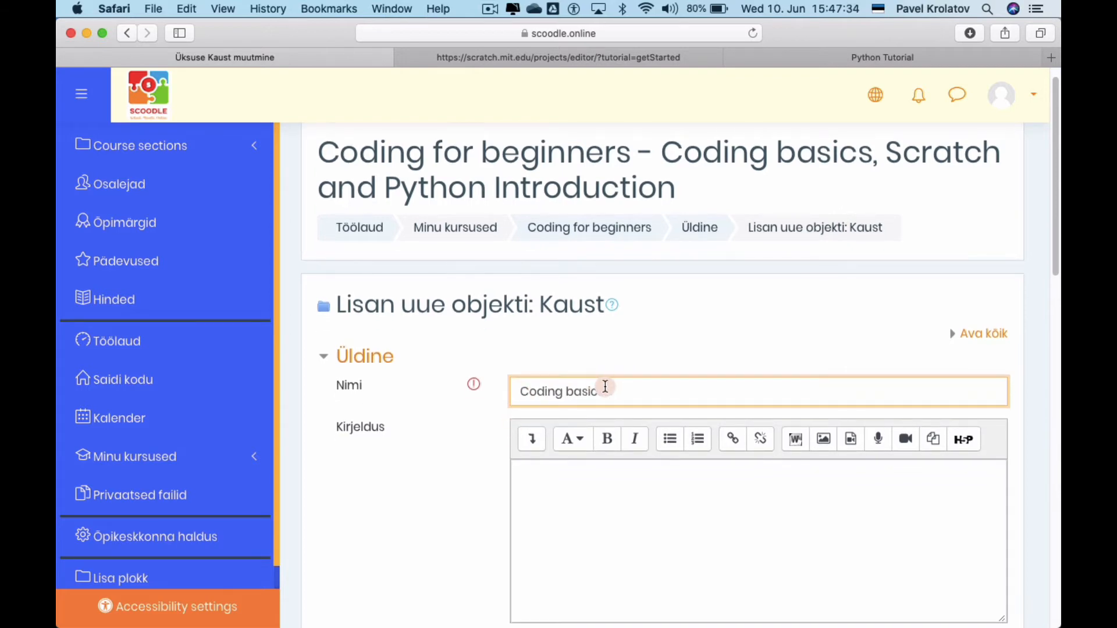
Step: Upload the PDF A-childrens-guide-to-python-programming from the Desktop to the folder's course files
scroll(604, 386, down, 4)
scroll(605, 387, down, 4)
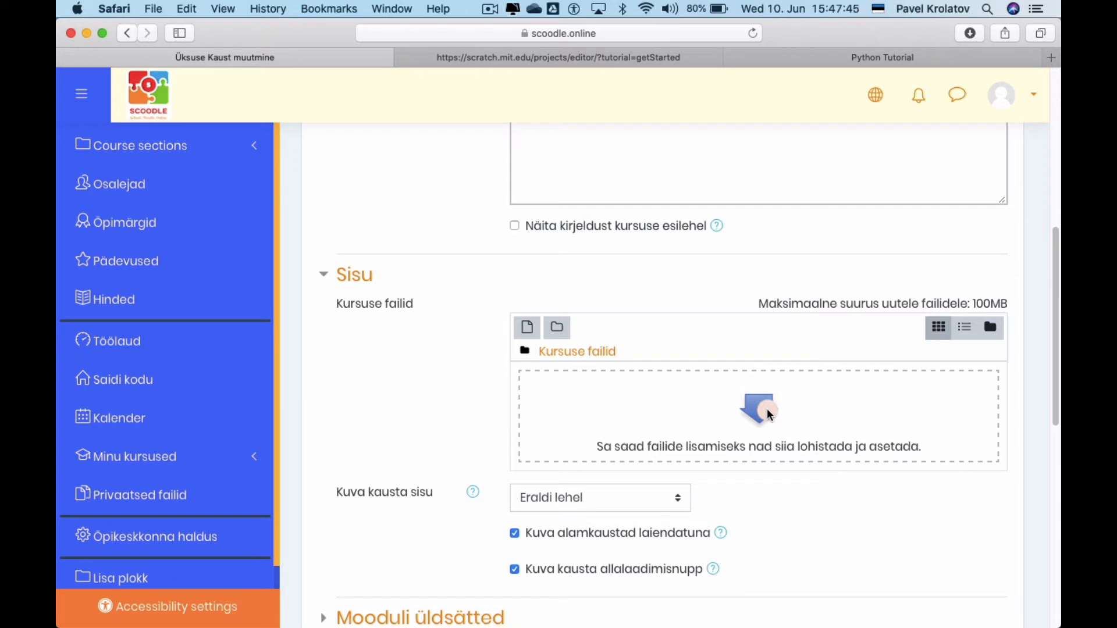
click(529, 333)
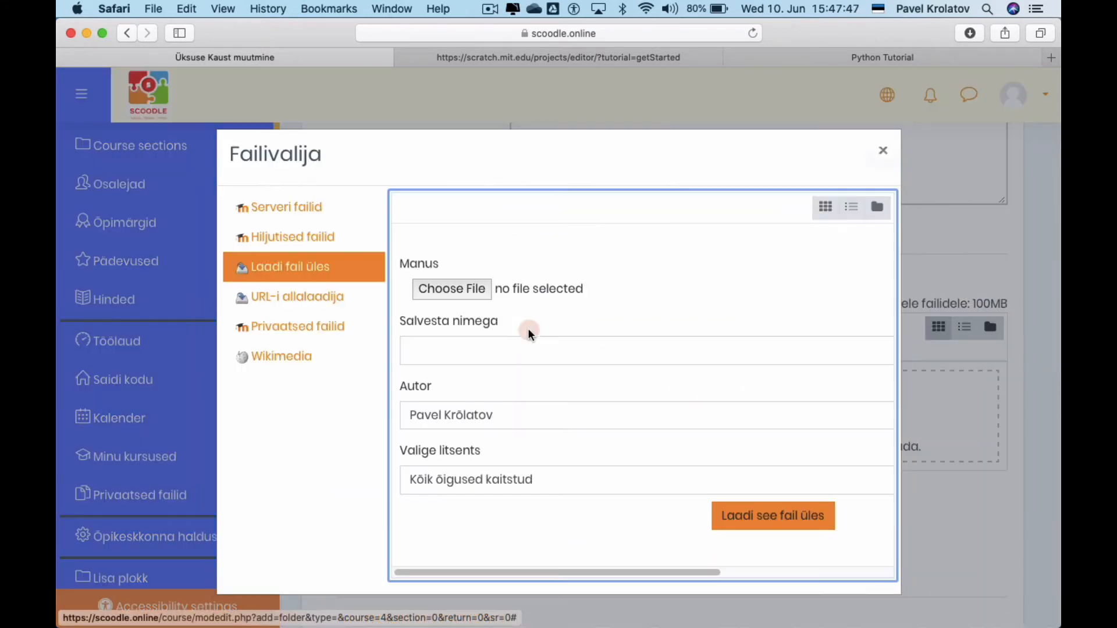
click(455, 288)
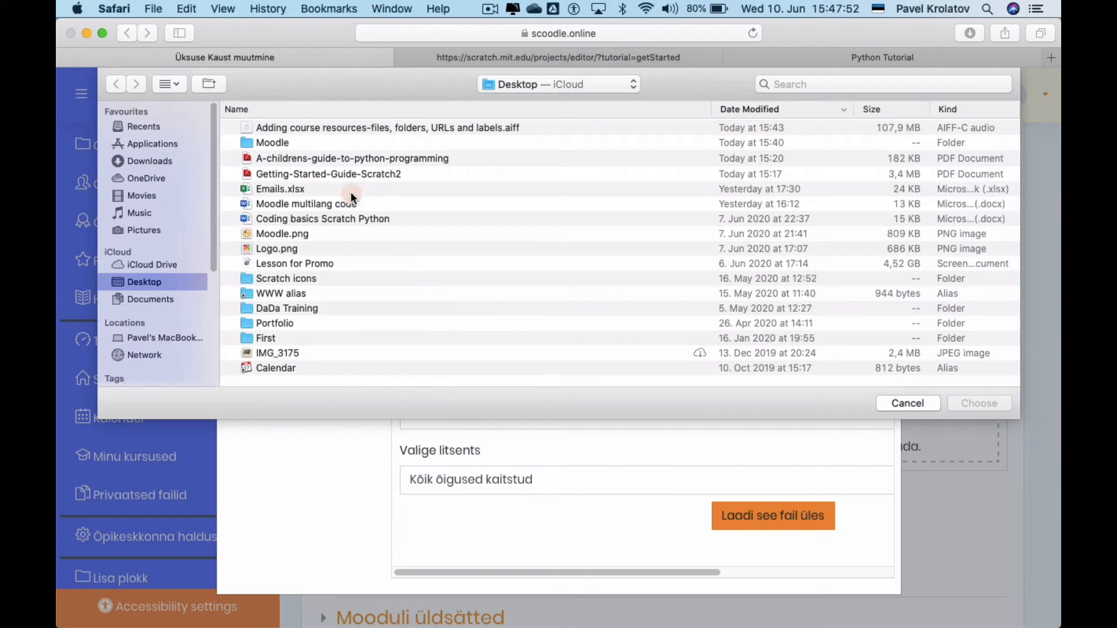
double_click(365, 157)
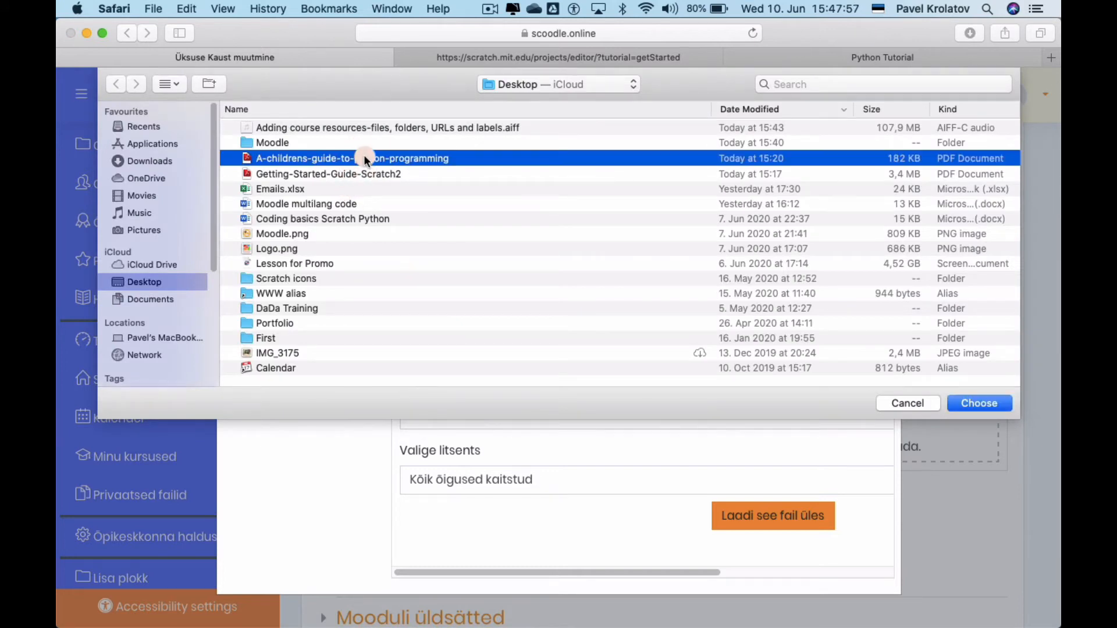
click(743, 523)
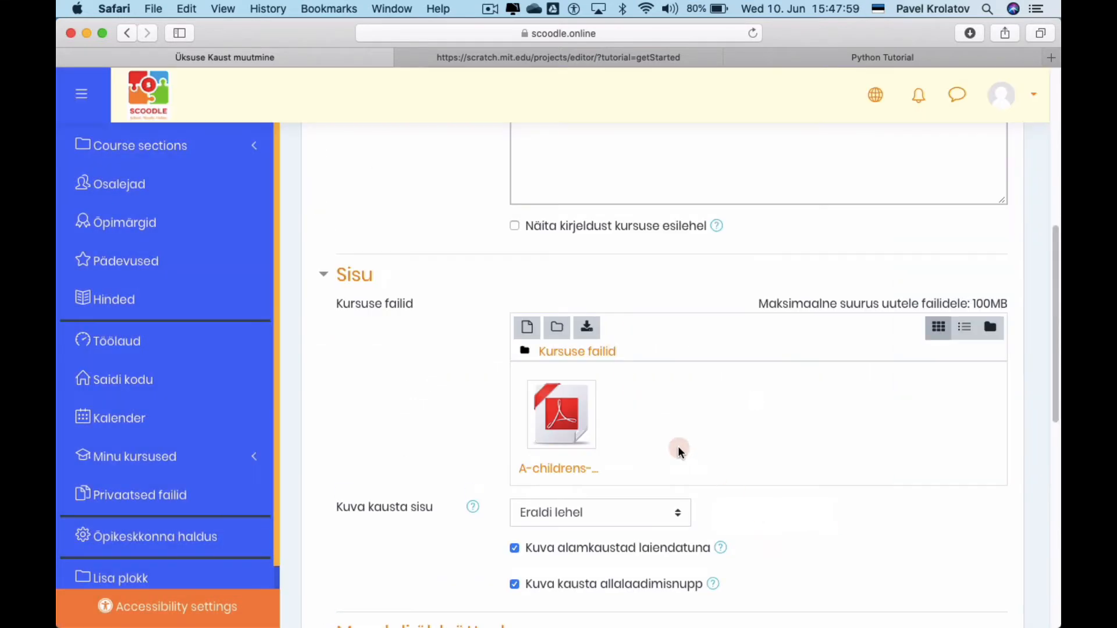
Step: Upload the PDF Getting-Started-Guide-Scratch2 to the folder's course files as well
click(532, 333)
click(474, 289)
click(330, 173)
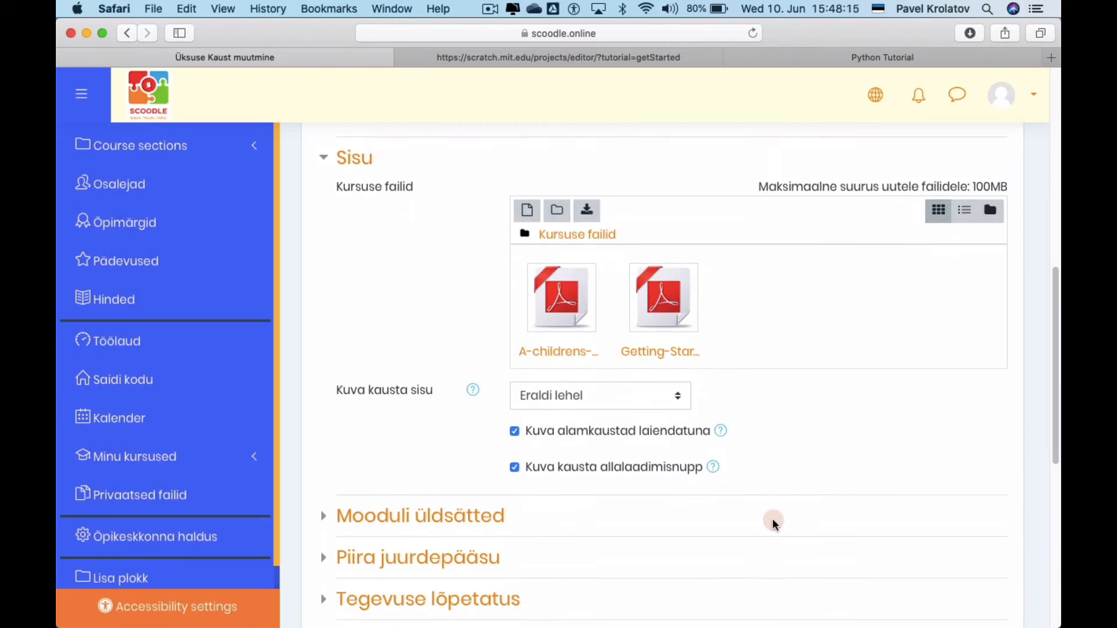
Step: Enter "Coding manuals in easy English" as the folder's description
scroll(773, 518, down, 1)
scroll(773, 518, down, 5)
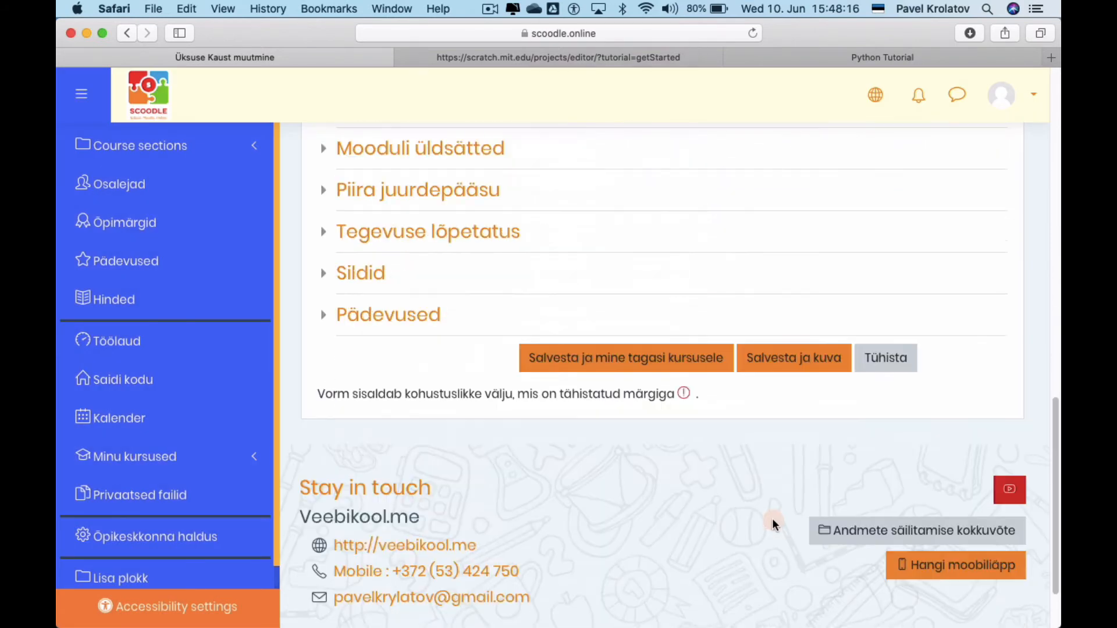
scroll(772, 518, up, 8)
scroll(773, 522, up, 5)
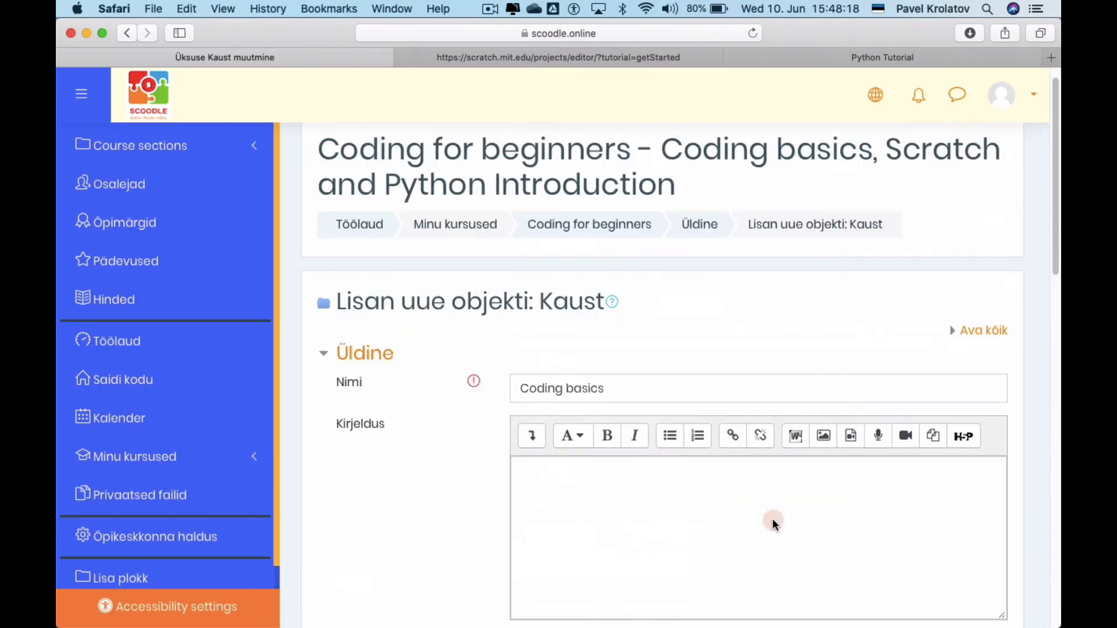
click(643, 517)
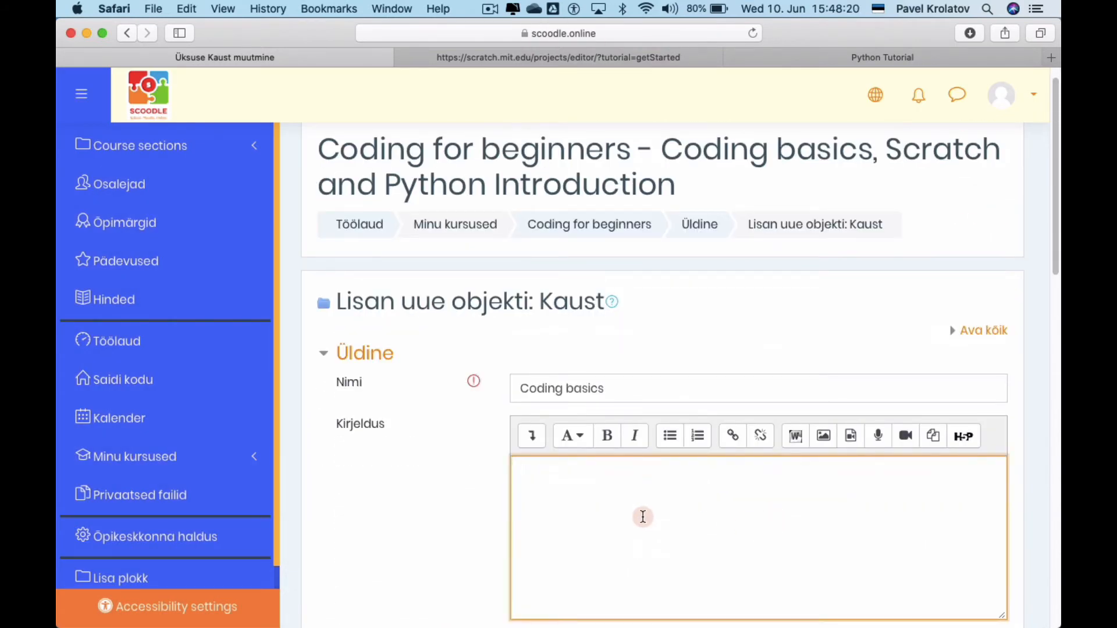
text(Coding manuals in easy English)
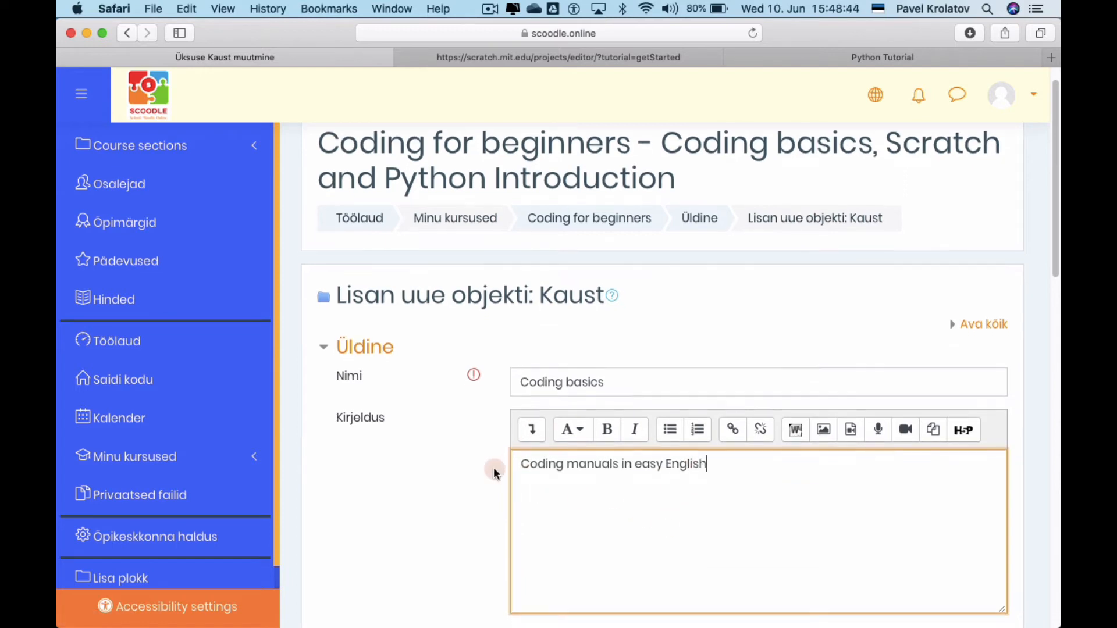
Step: Enable showing the folder's description on the course page, and save the folder, returning to the course
scroll(494, 467, down, 3)
scroll(494, 467, down, 1)
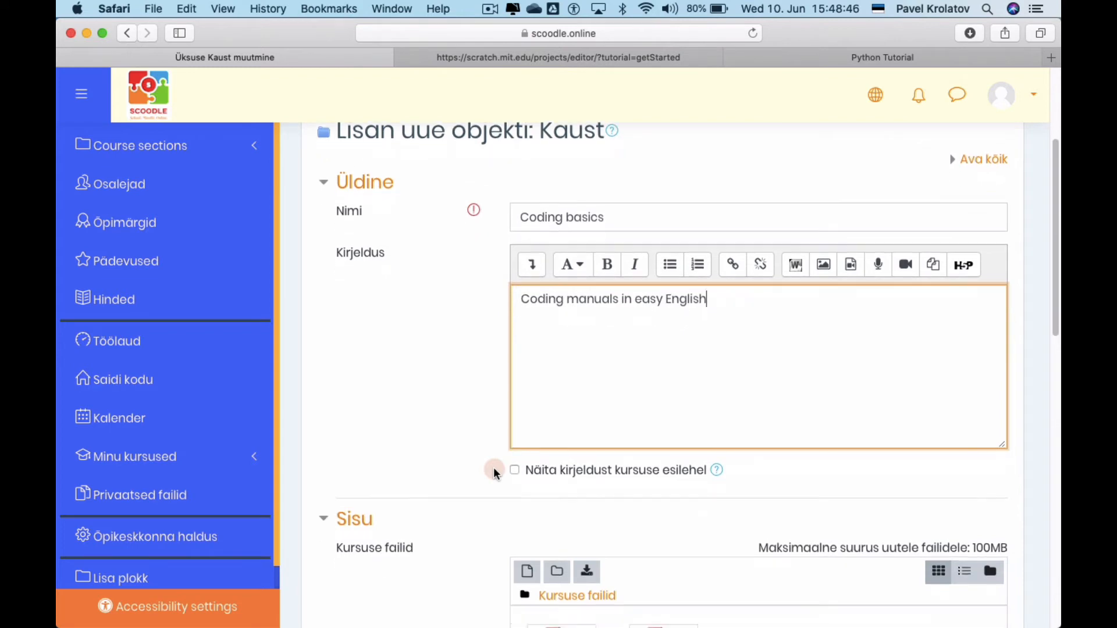
click(516, 471)
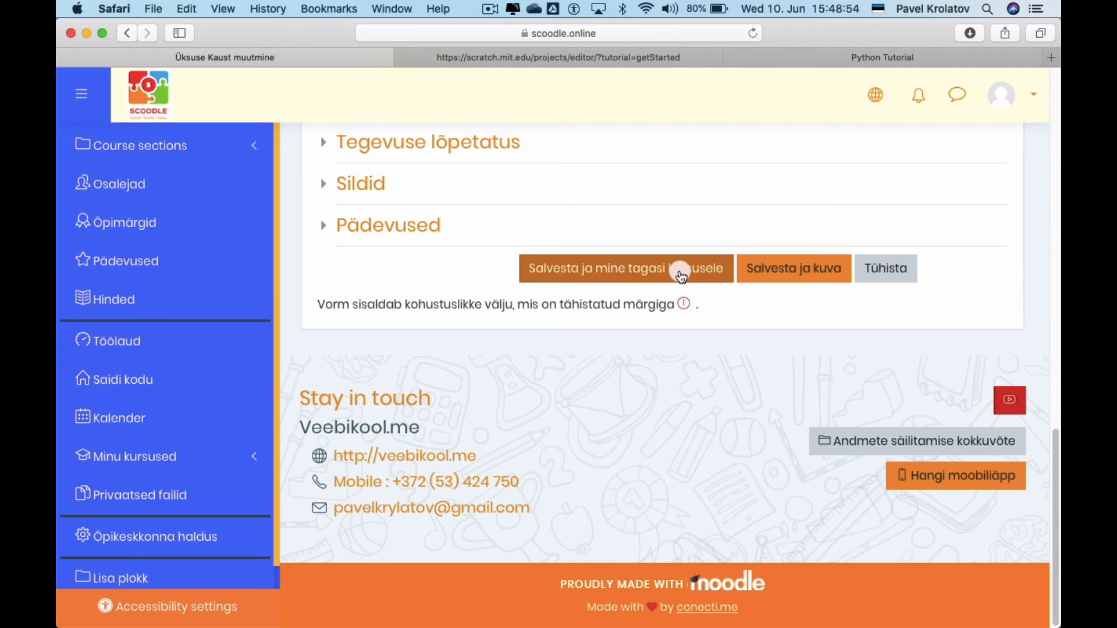
click(681, 272)
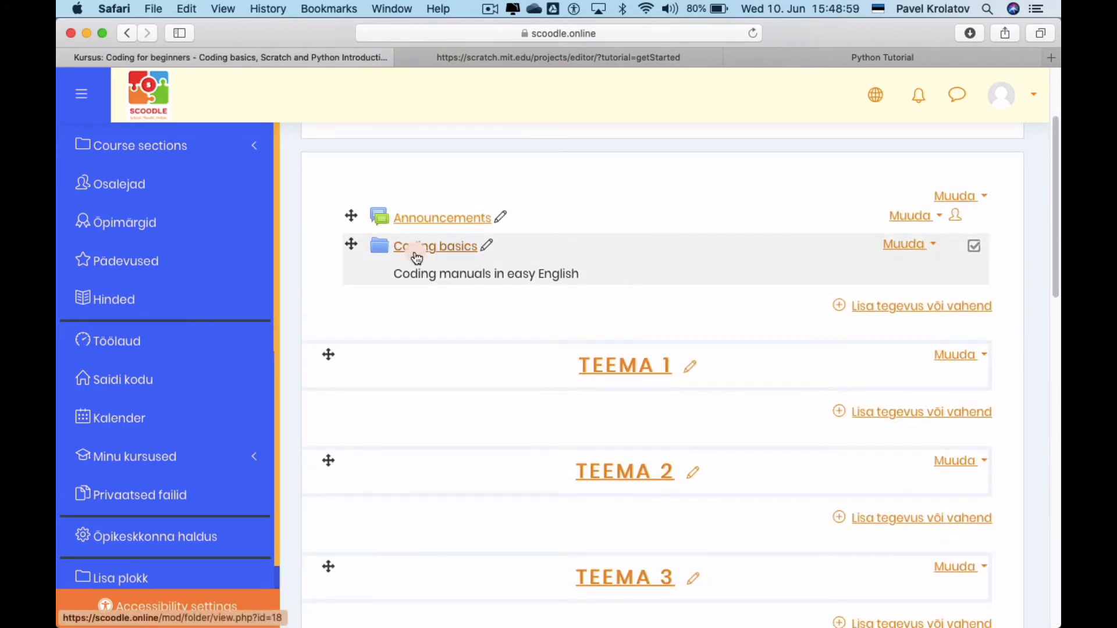
Step: Start adding a URL resource to the course's general section, below the Coding basics folder
click(878, 311)
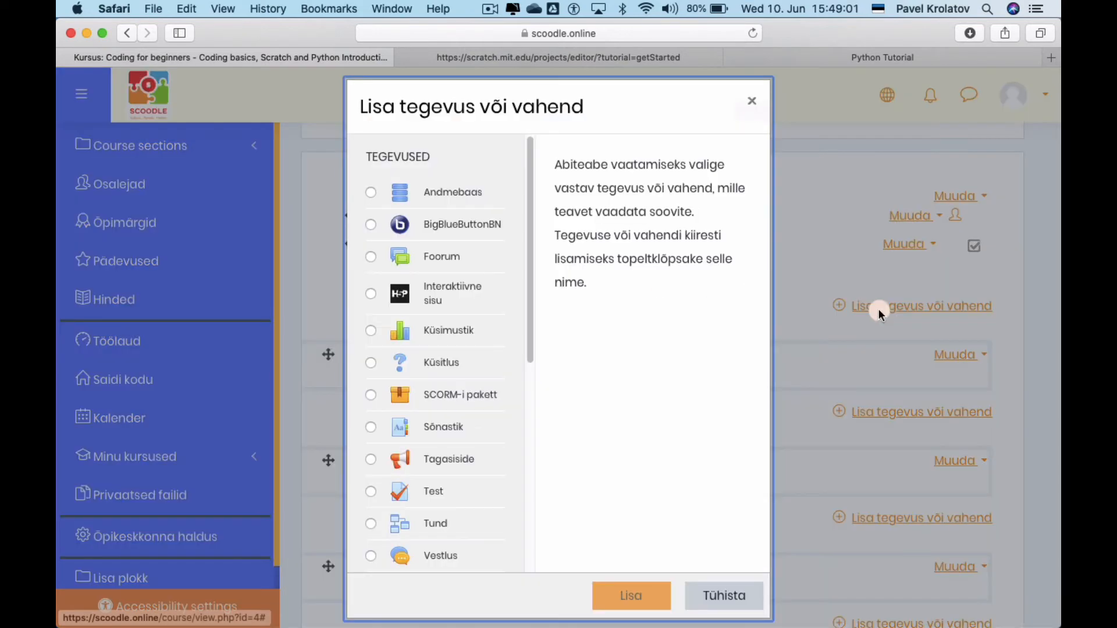
scroll(427, 391, down, 7)
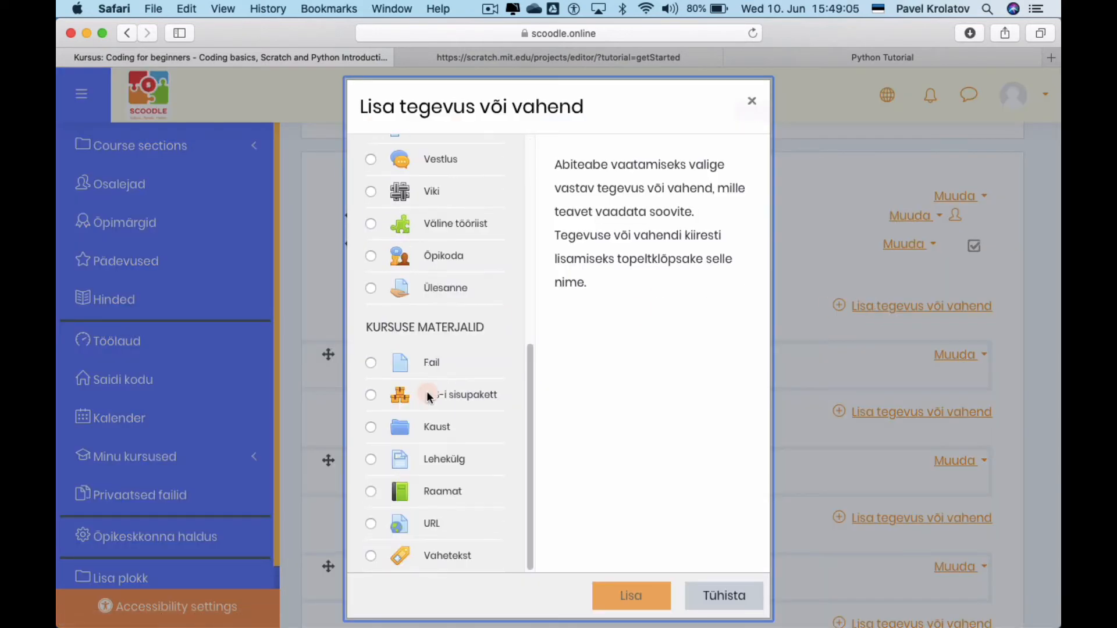
click(418, 525)
scroll(700, 413, down, 1)
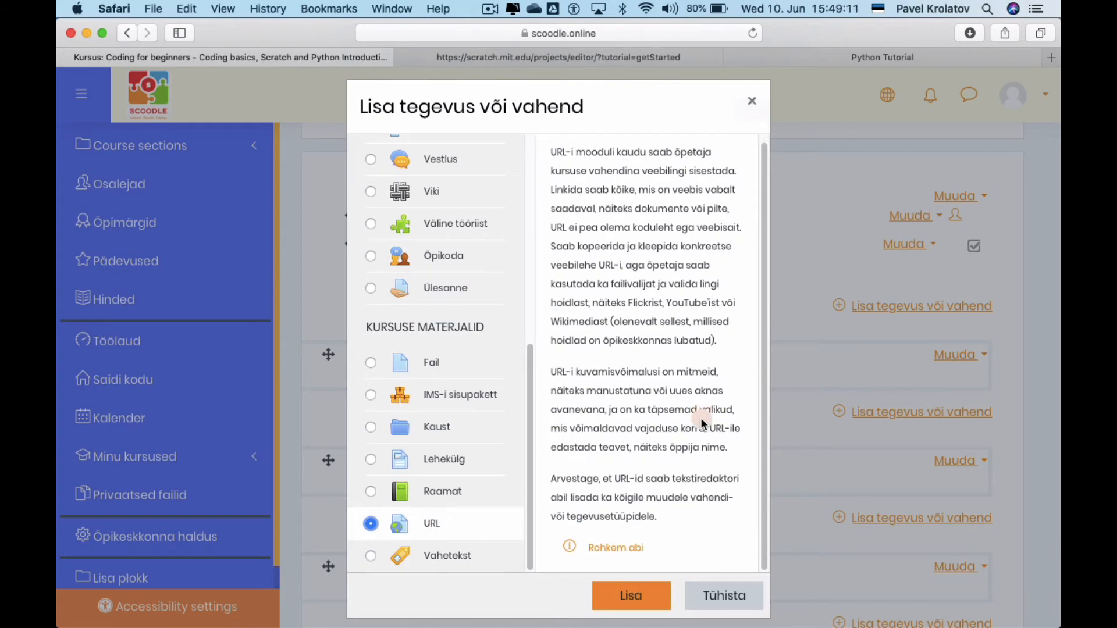
click(635, 597)
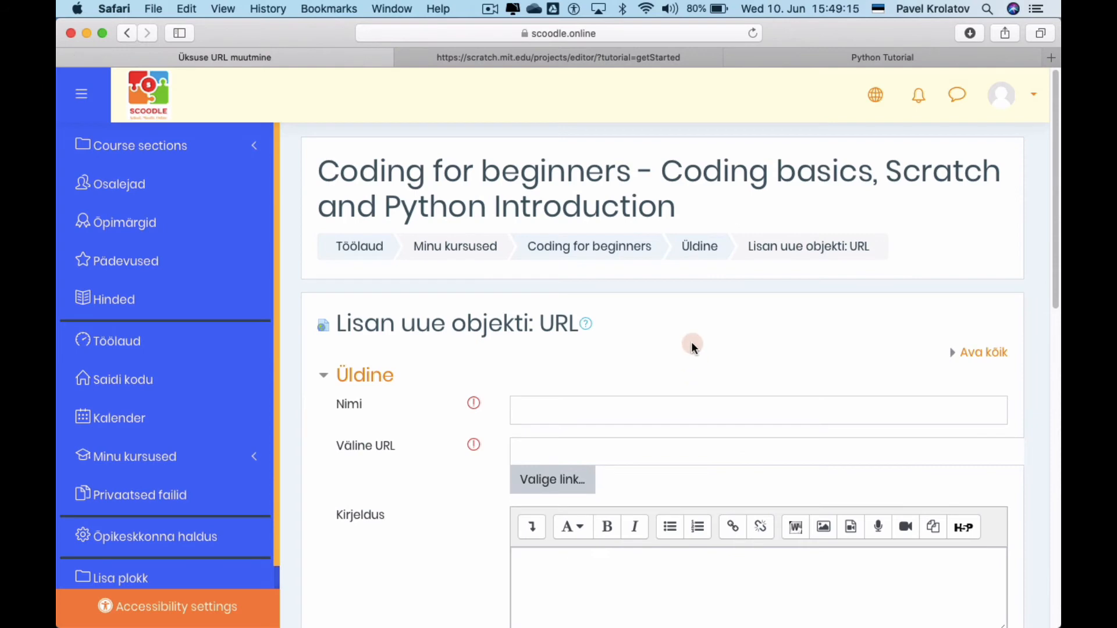
scroll(692, 341, down, 3)
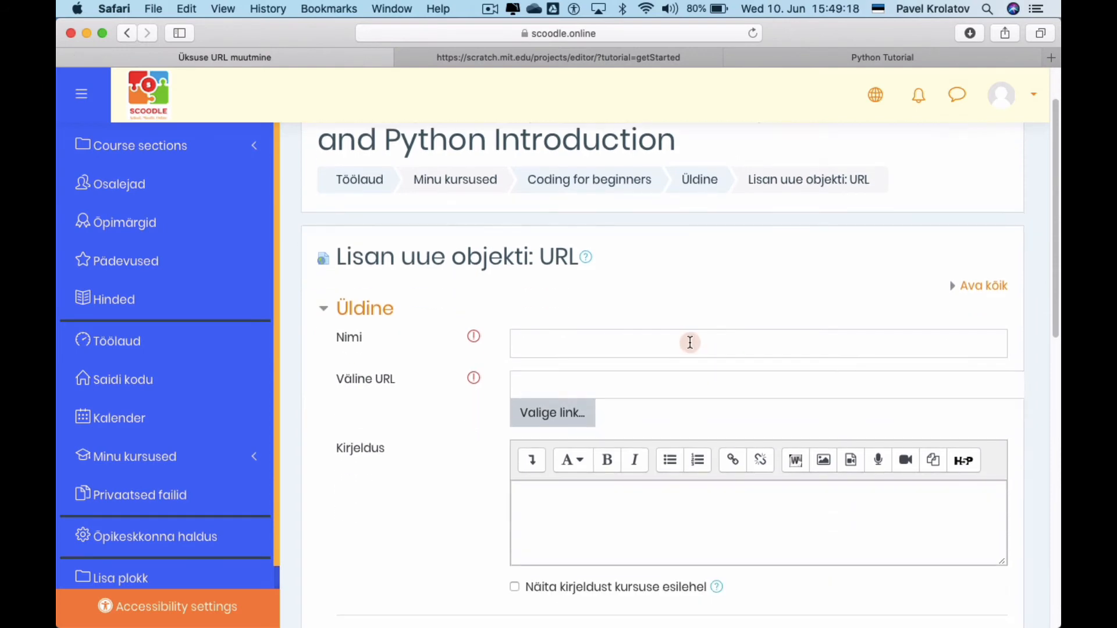
click(690, 343)
text(Scratch coding)
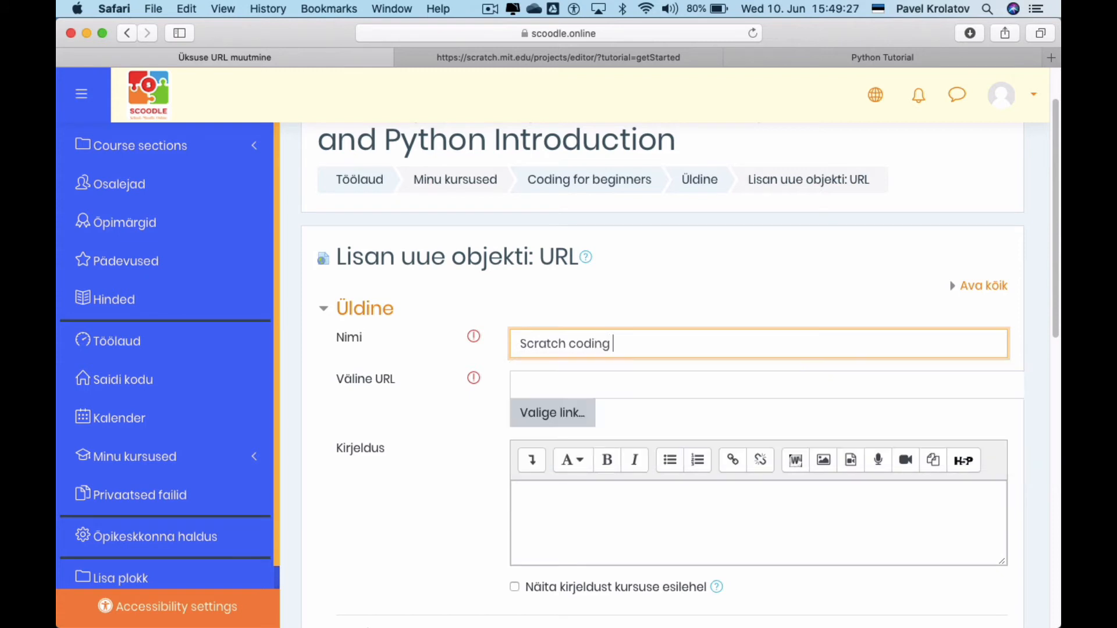
click(608, 388)
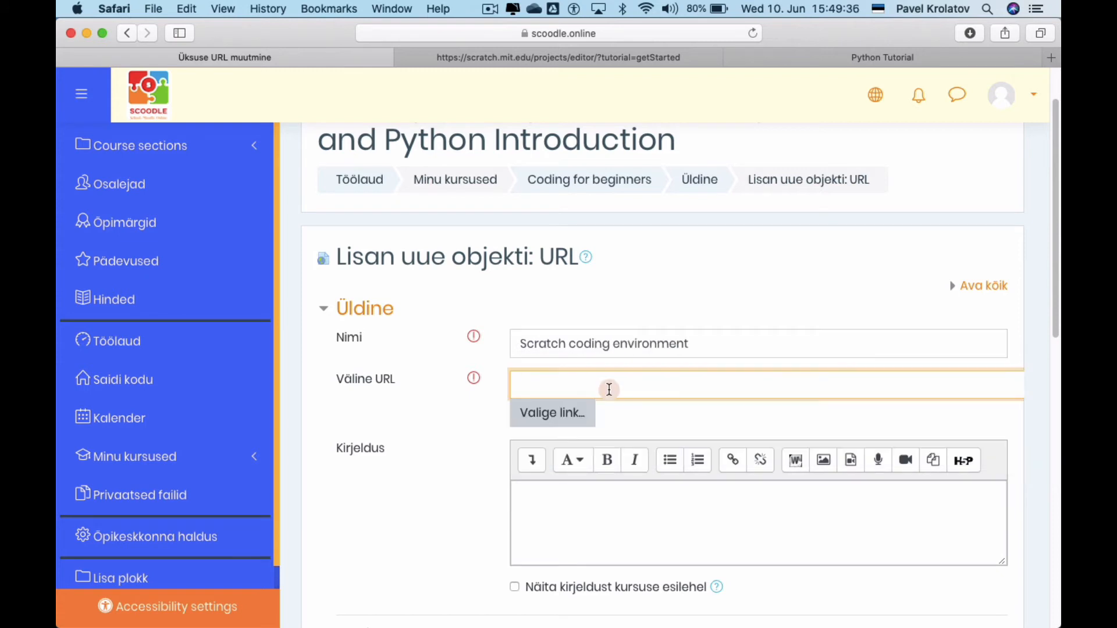
text(https://scratch.mit.edu/projects/editor/?tutorial=getStarted)
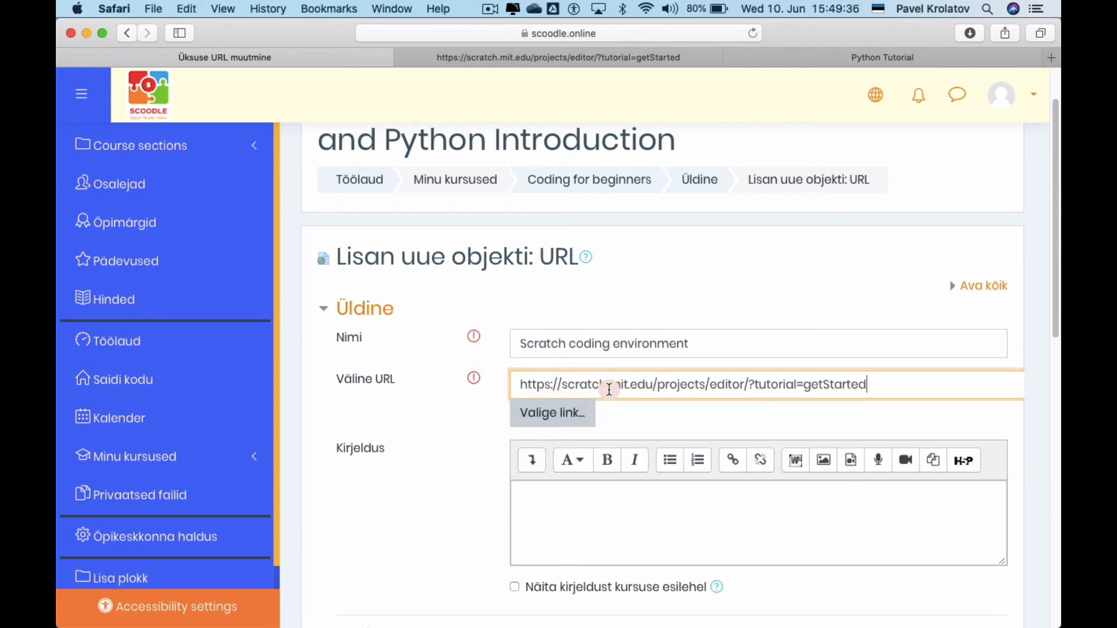
Step: Expand the URL variables (URL-i muutujad) settings, and save the URL resource, returning to the course
scroll(662, 454, down, 2)
click(662, 453)
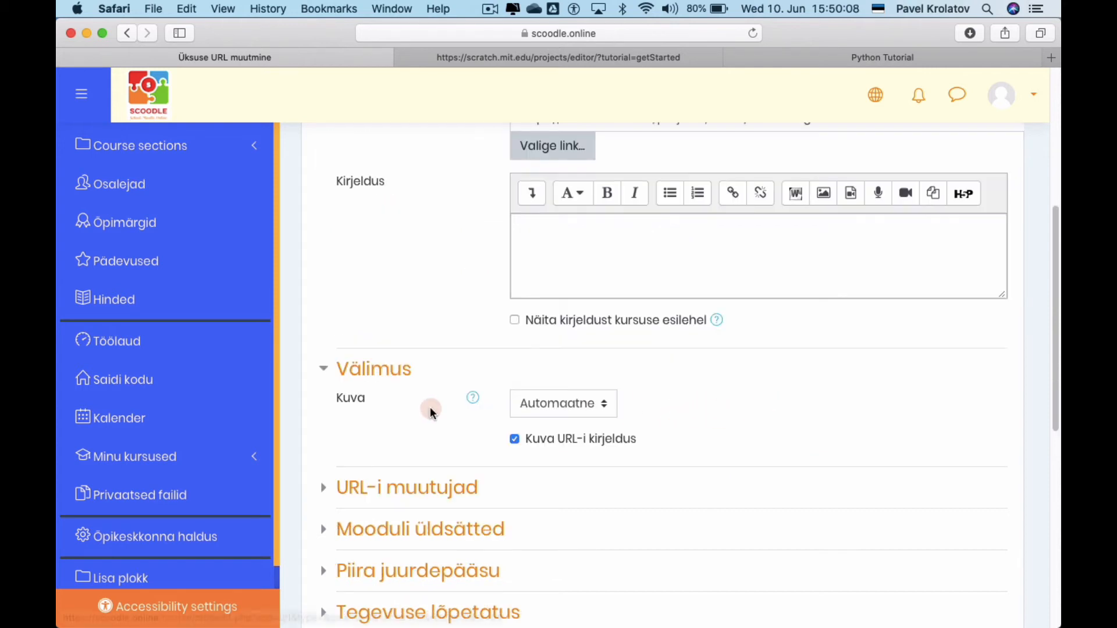
scroll(431, 407, down, 1)
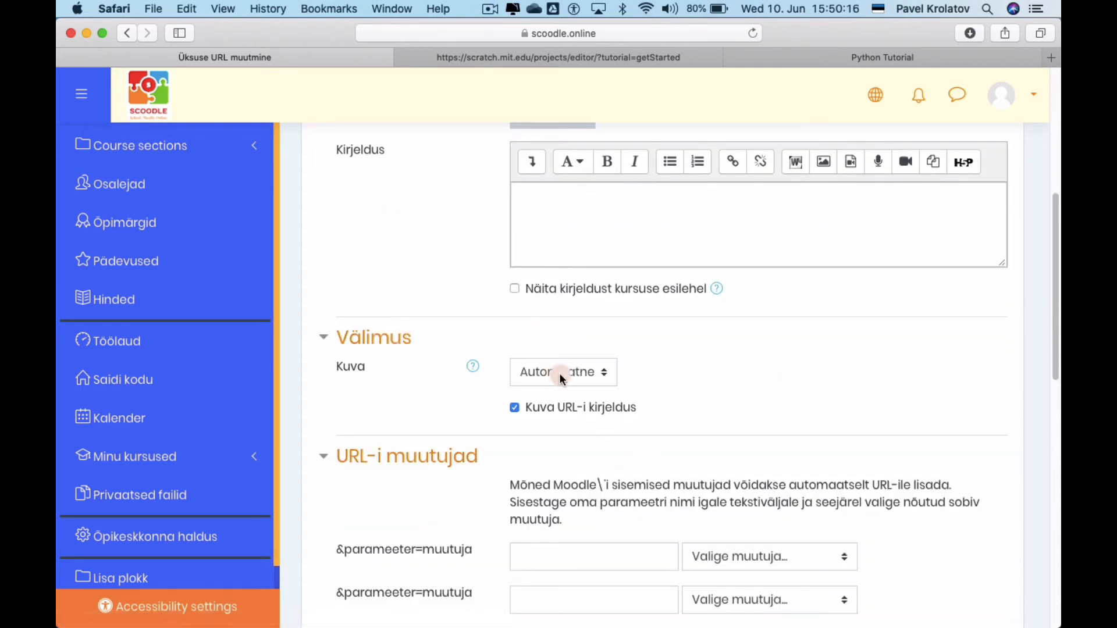
scroll(427, 400, down, 10)
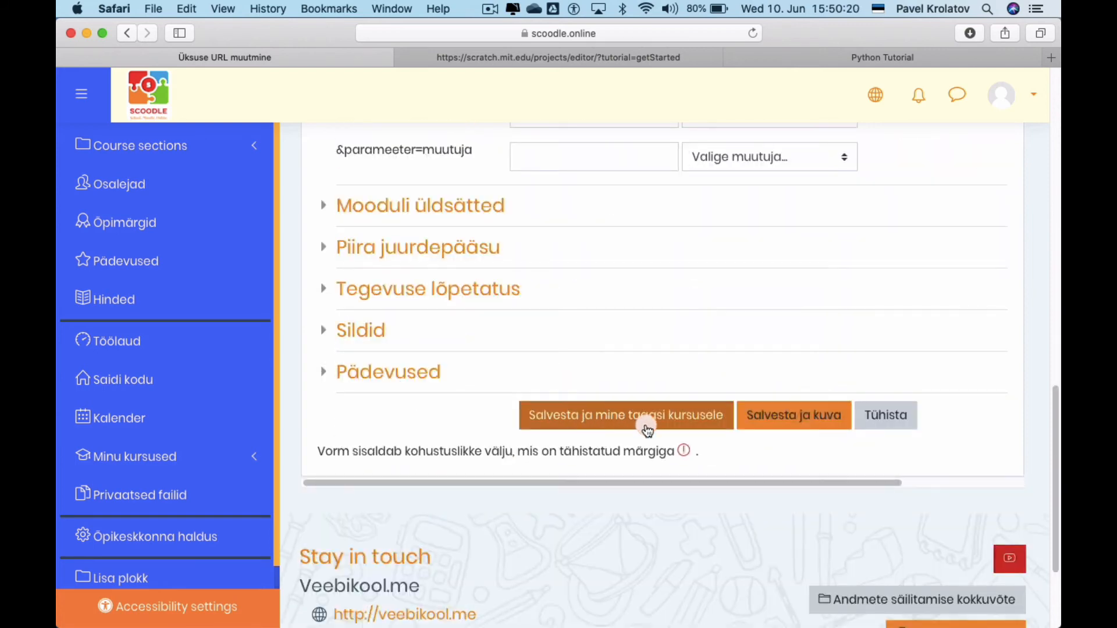
click(647, 429)
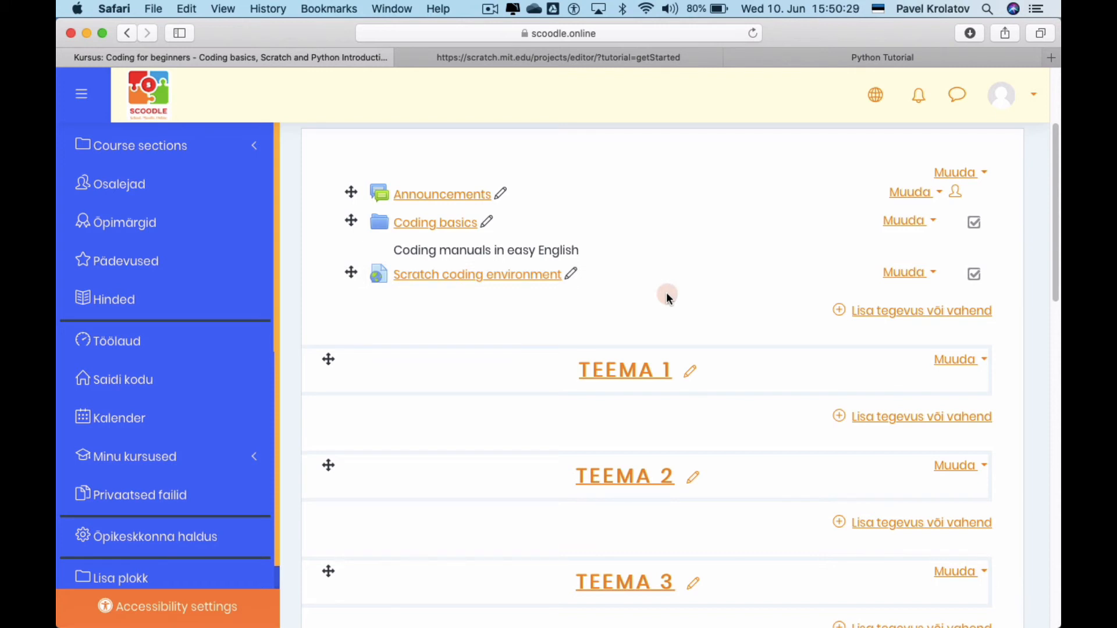
Step: Start a label (Vahetekst) in the course's general section and enter "Reading corner" as its text
click(878, 314)
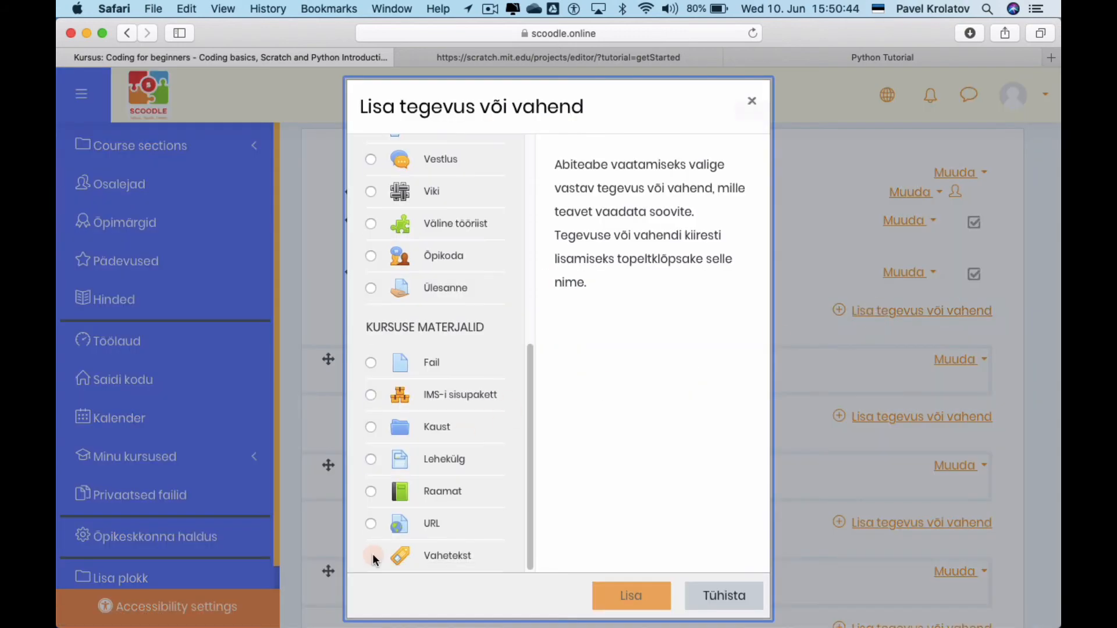
click(371, 556)
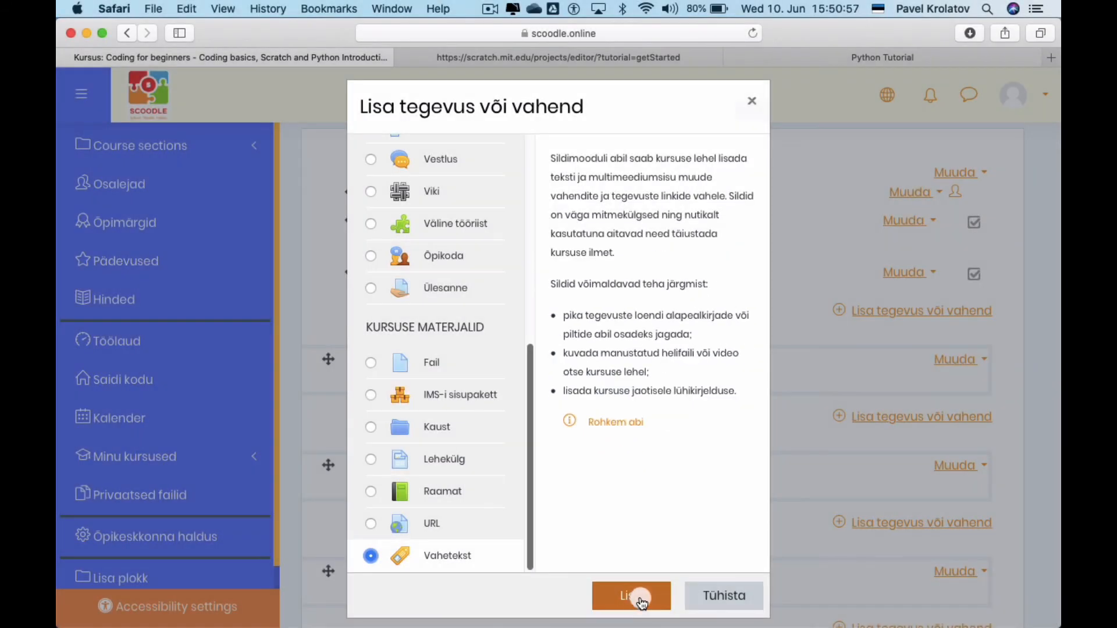
click(640, 600)
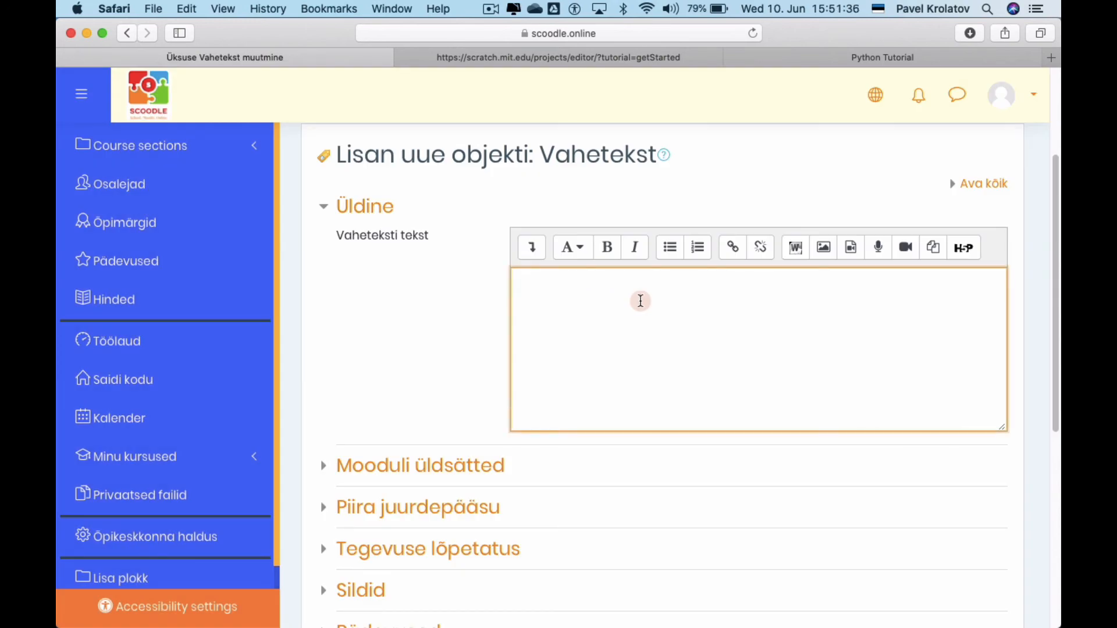
click(641, 301)
text(Read)
text(ing corner)
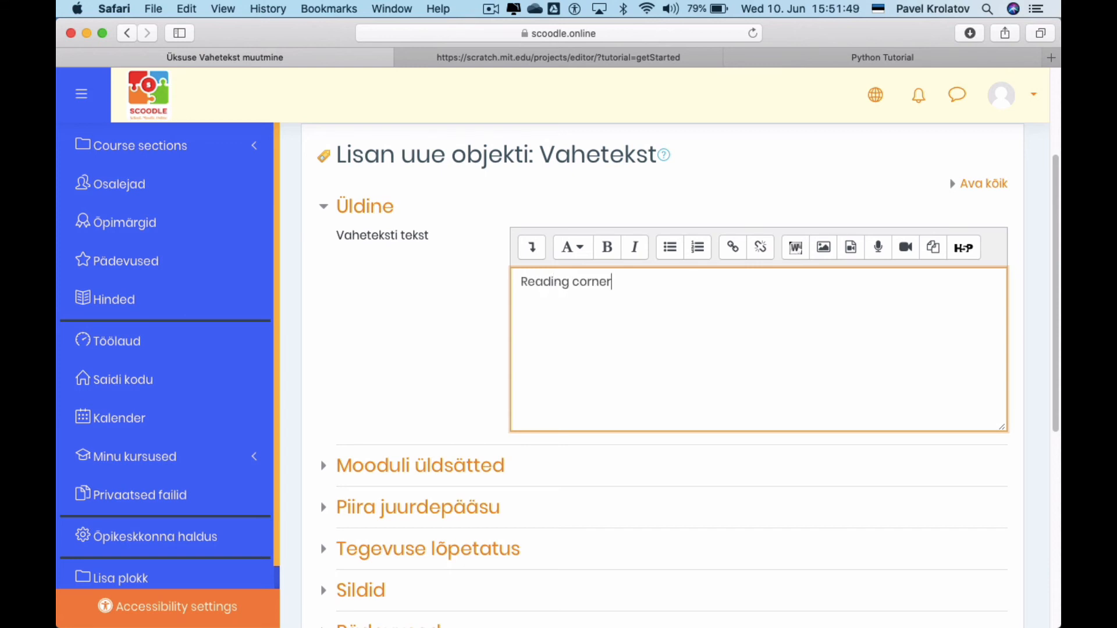
Step: Save the "Reading corner" label, returning to the course, and move it above the Coding basics folder
scroll(606, 305, down, 5)
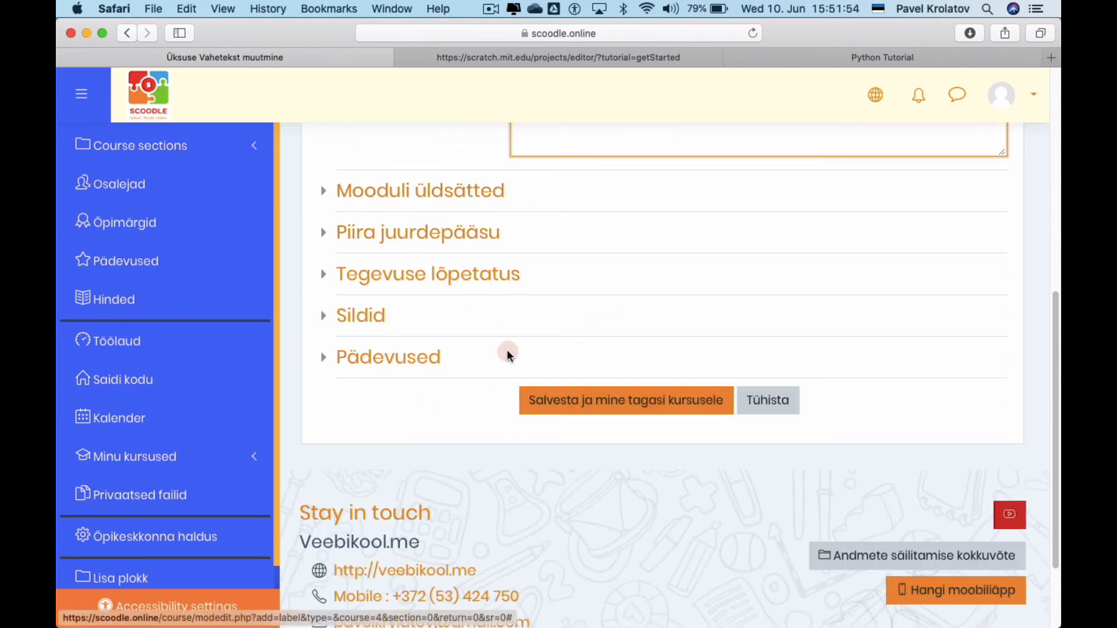
click(674, 417)
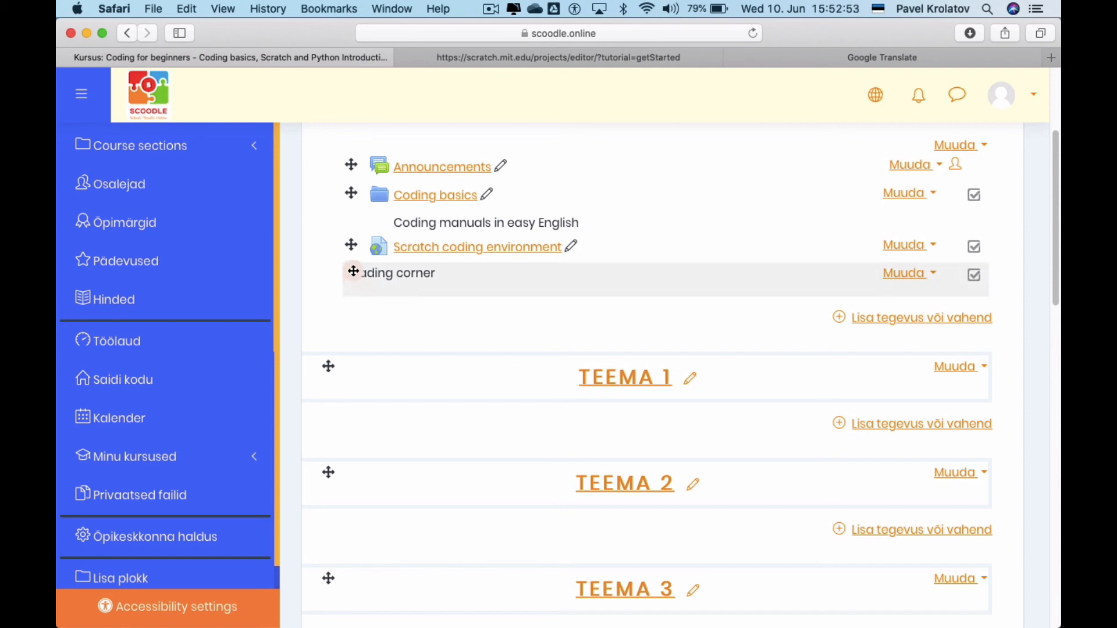
drag(351, 272, 336, 195)
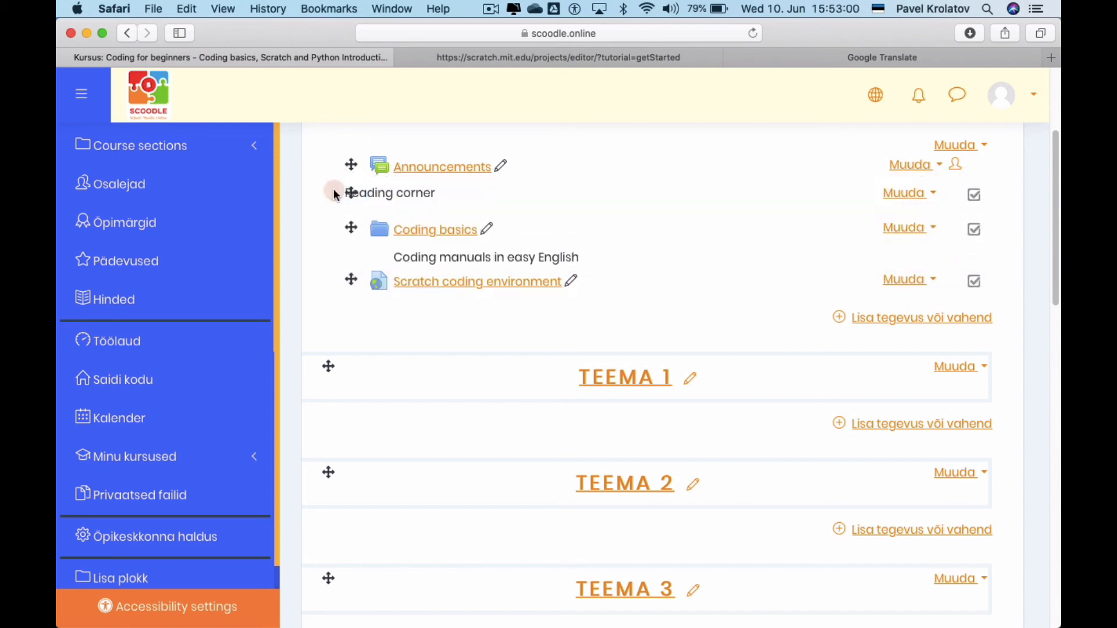
Step: Add a second label (Vahetekst) with the text "Web links" to the course's general section and save it, returning to the course
click(881, 319)
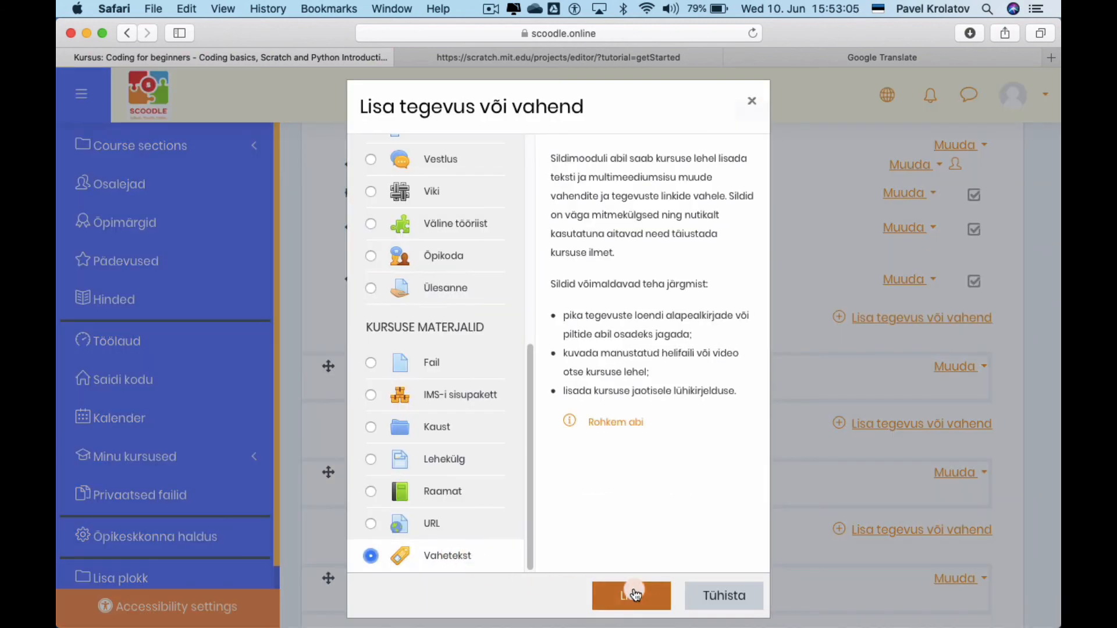
click(631, 593)
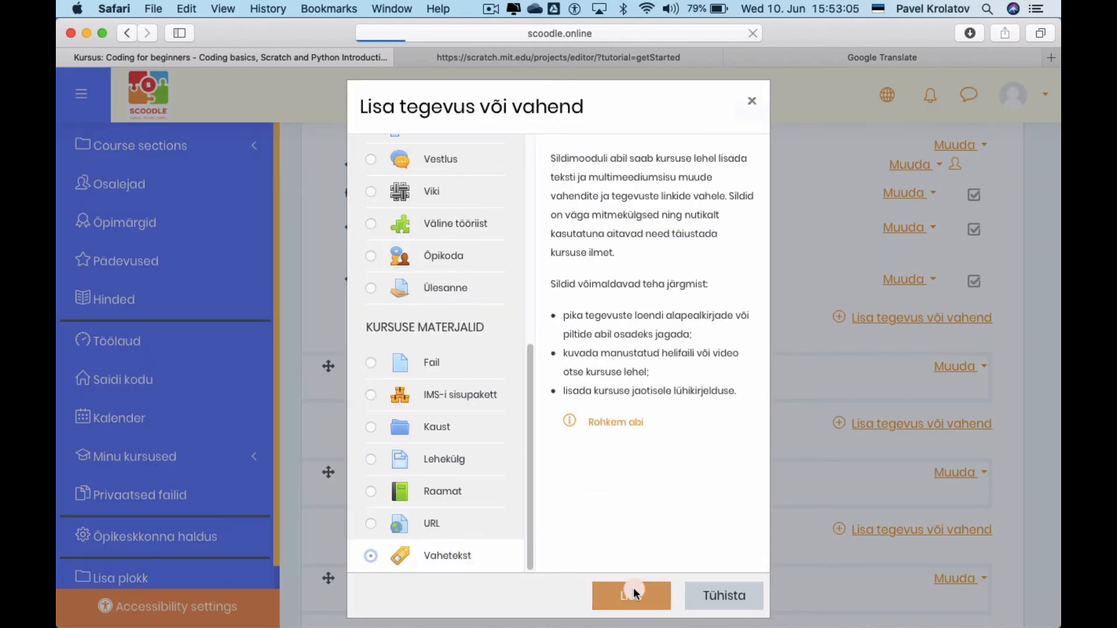
text(Web links)
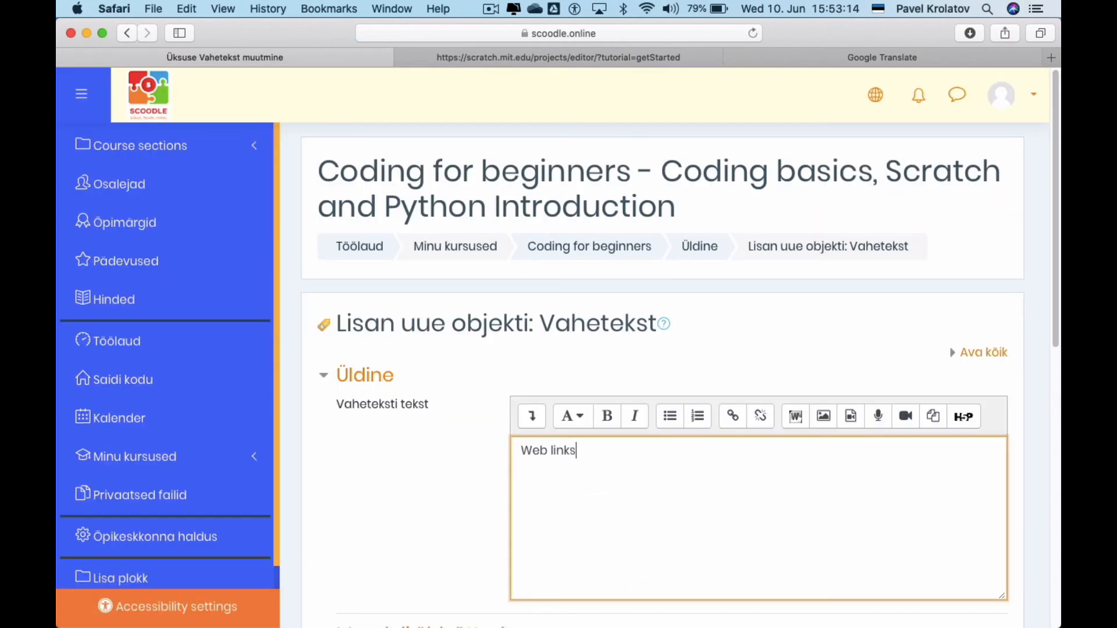
scroll(539, 334, down, 3)
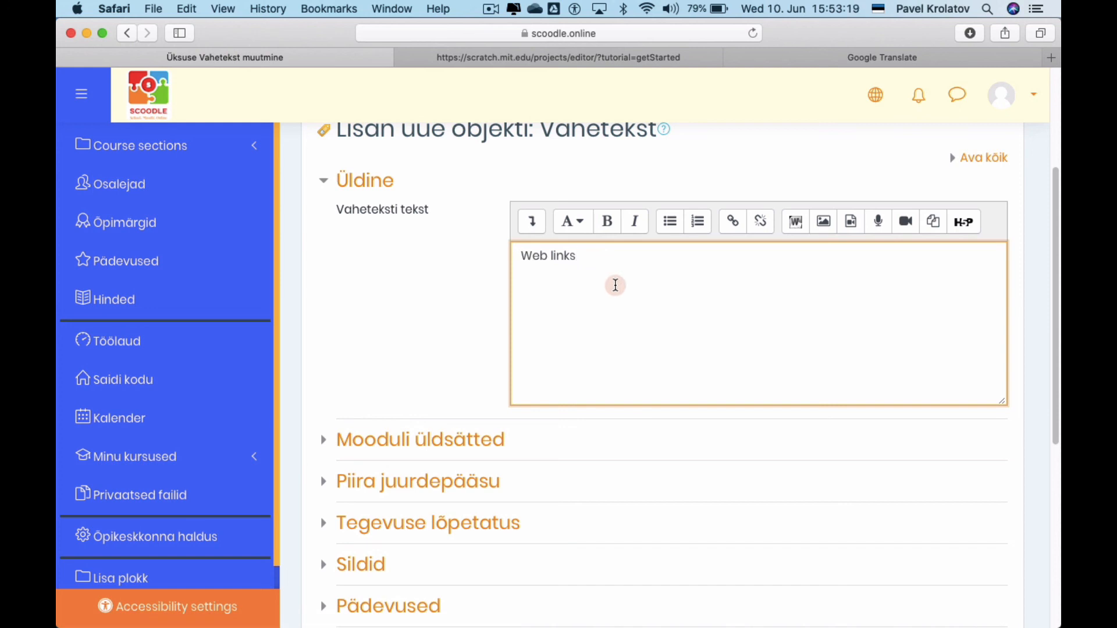
scroll(614, 303, down, 5)
click(609, 332)
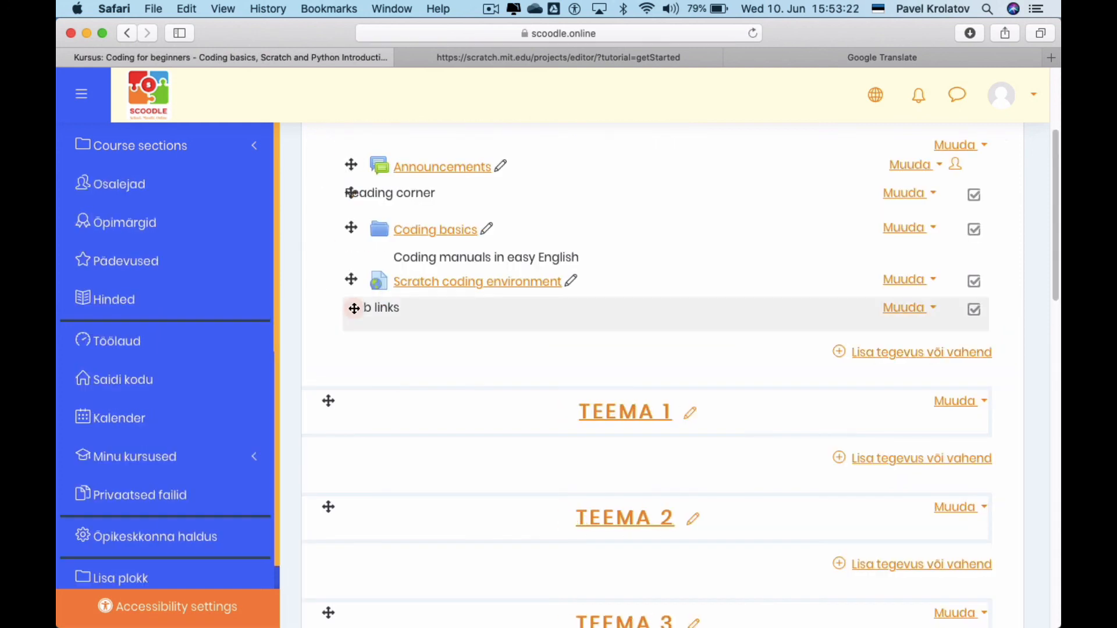
Step: Move the "Web links" label above the Scratch coding environment link, and turn course editing off (Keela muutmine)
drag(350, 305, 346, 262)
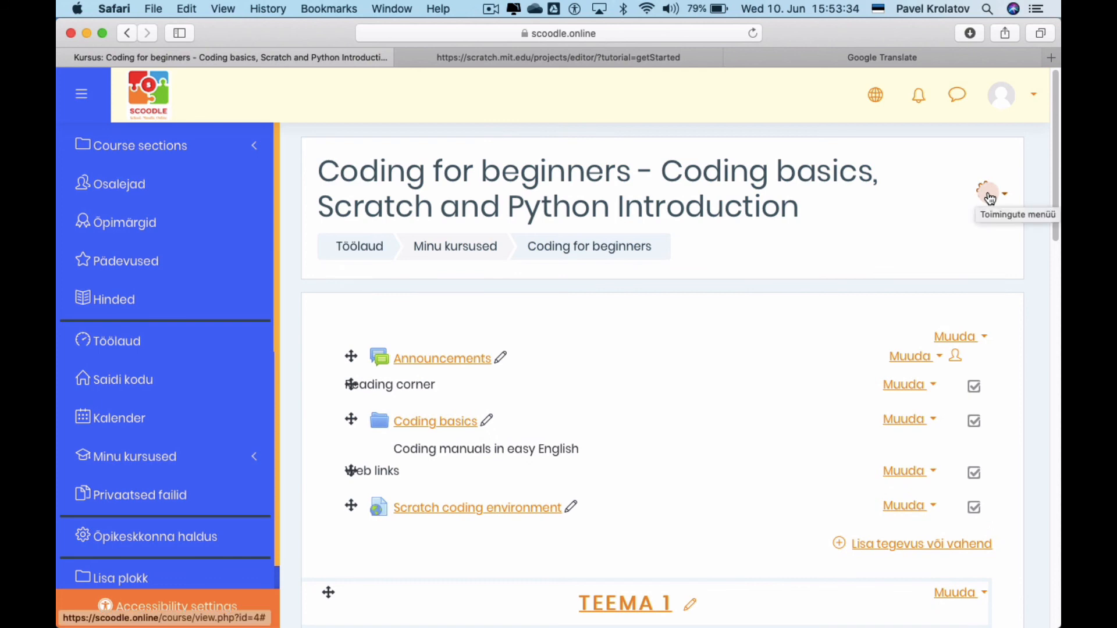
click(990, 197)
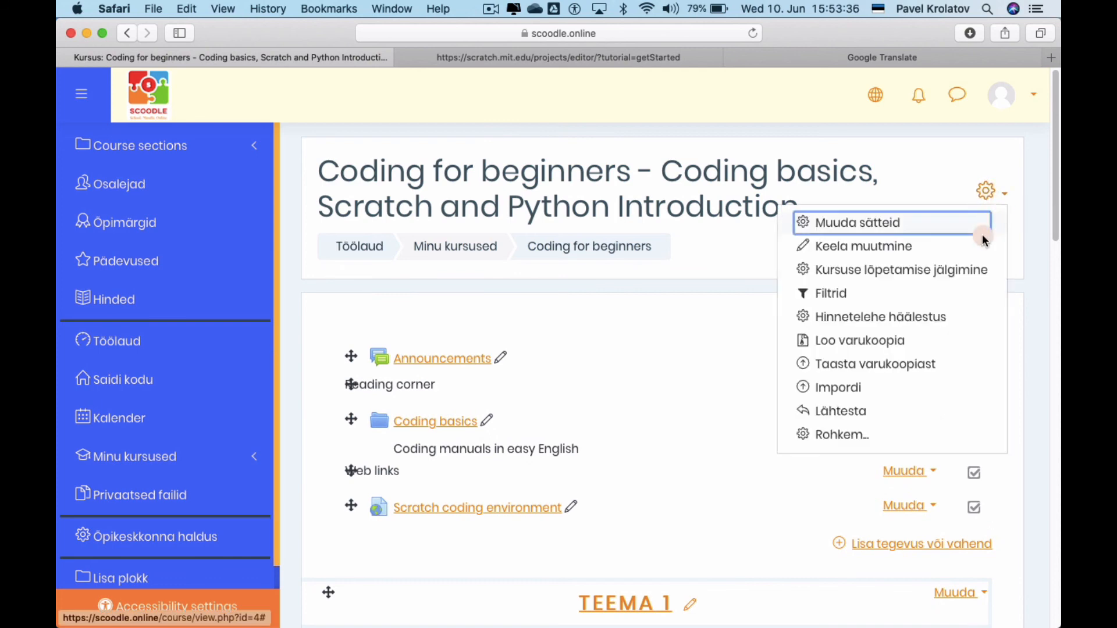
click(897, 246)
scroll(670, 350, down, 2)
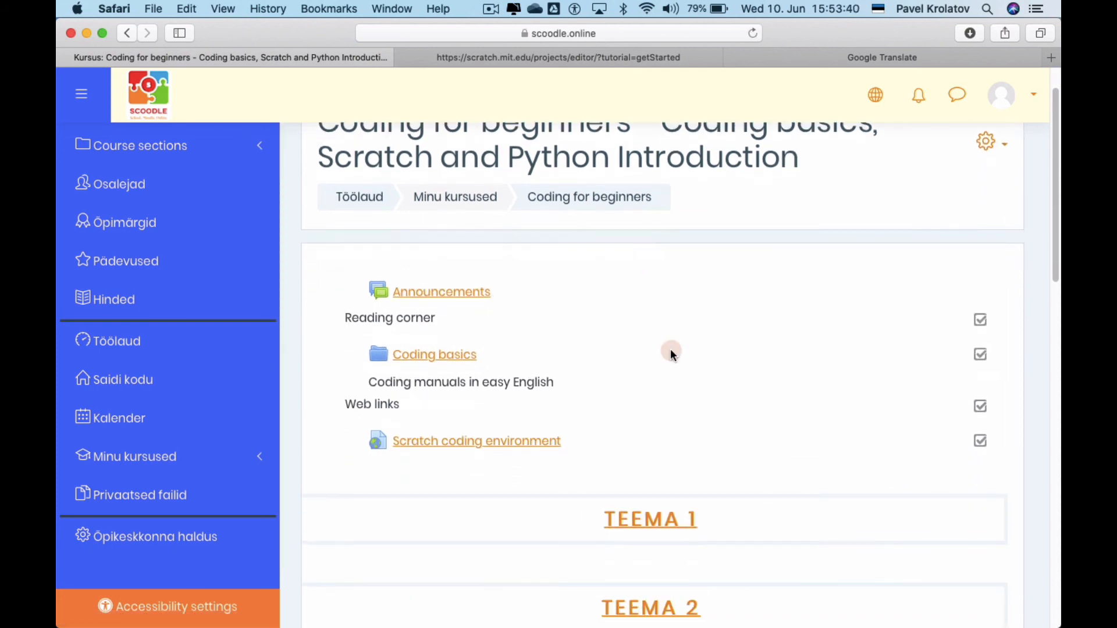